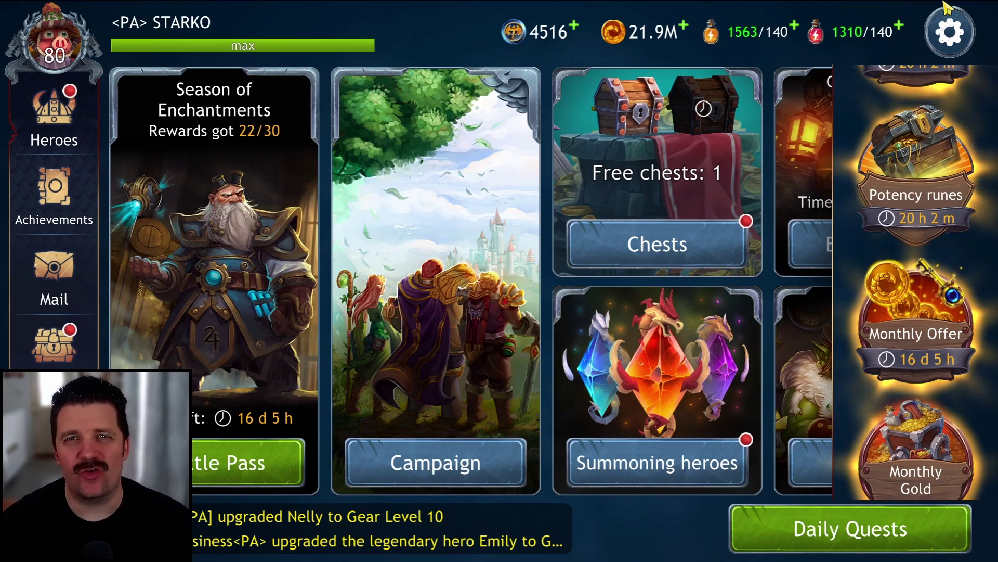
Enter the promo code 'starko' in Settings, then close the promo code dialog.
click(954, 32)
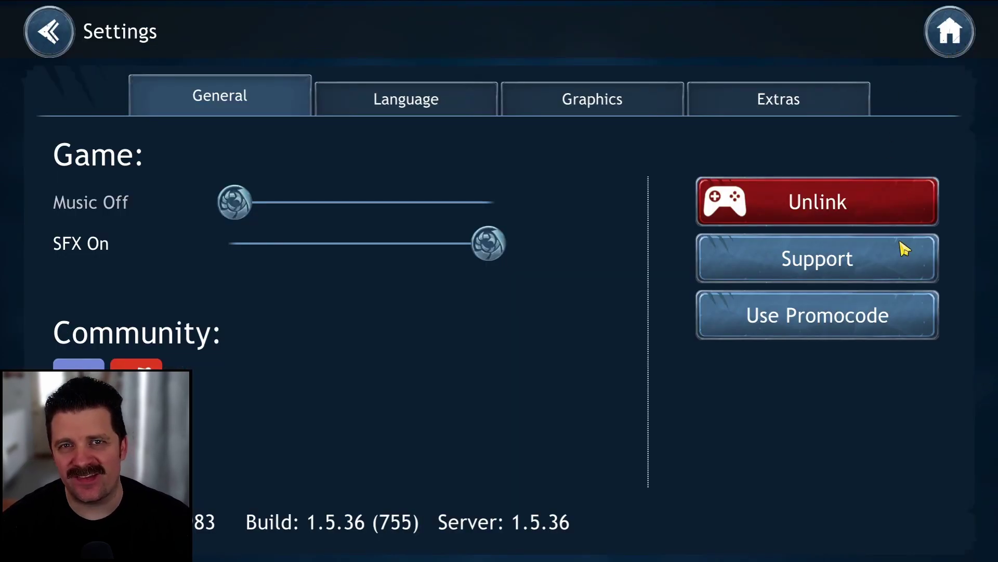
click(861, 314)
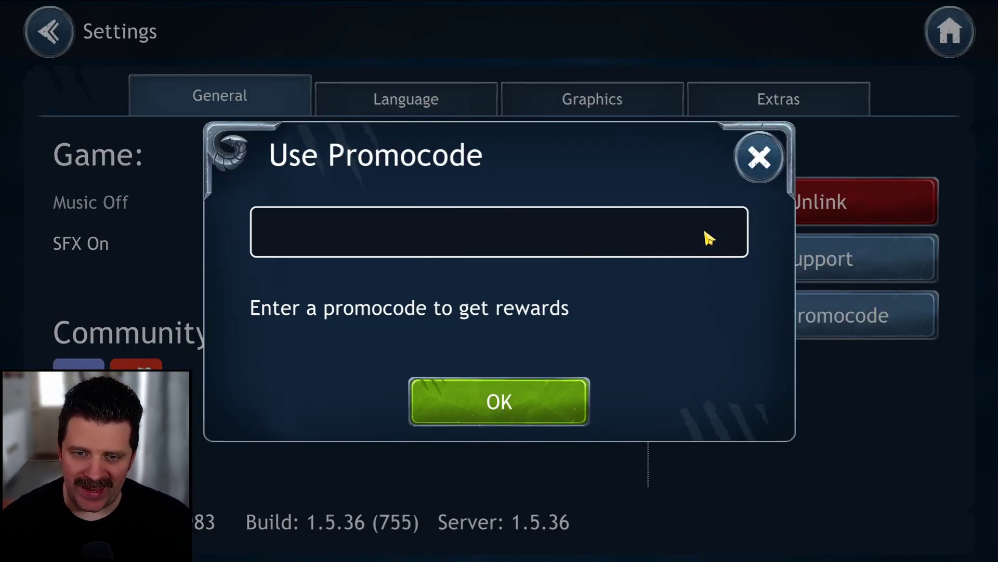
click(732, 213)
text(starko)
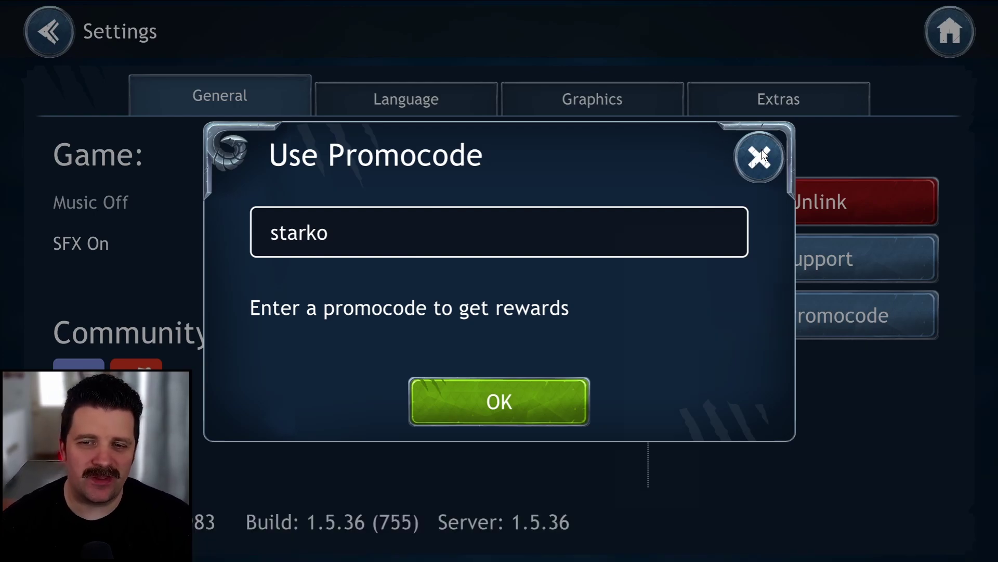
click(763, 149)
click(958, 48)
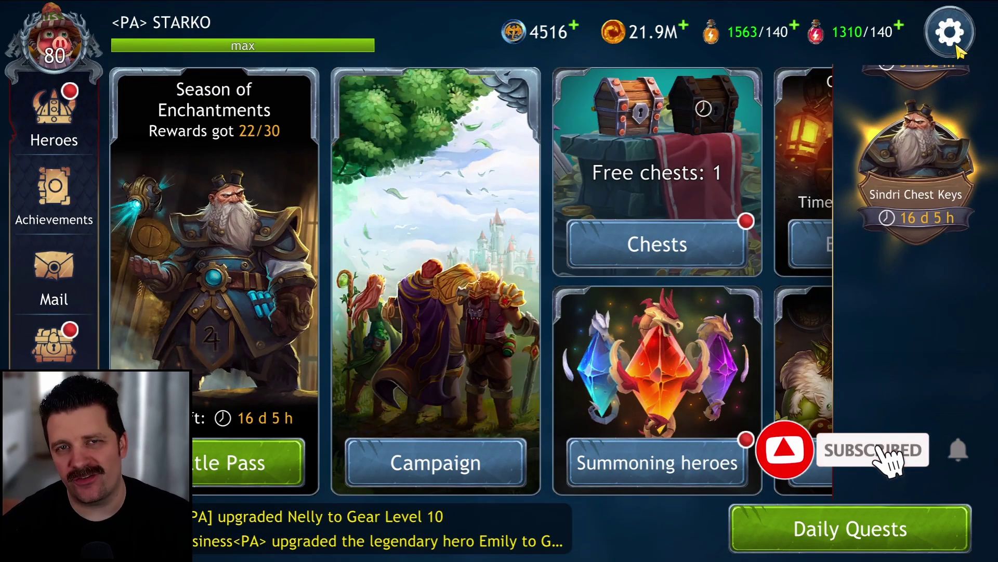